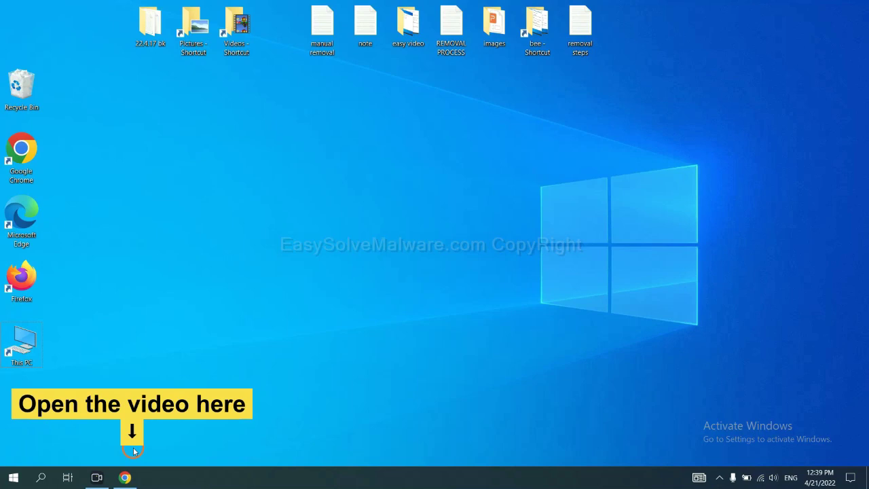
# In Chrome, download the SpyHunter for Windows installer from the EasySolveMalware guide page
pyautogui.click(133, 478)
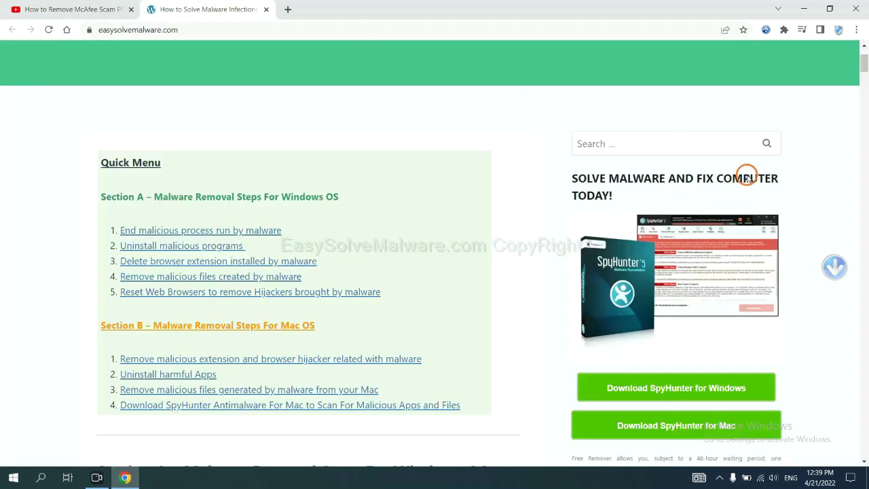
pyautogui.scroll(-3, 859, 228)
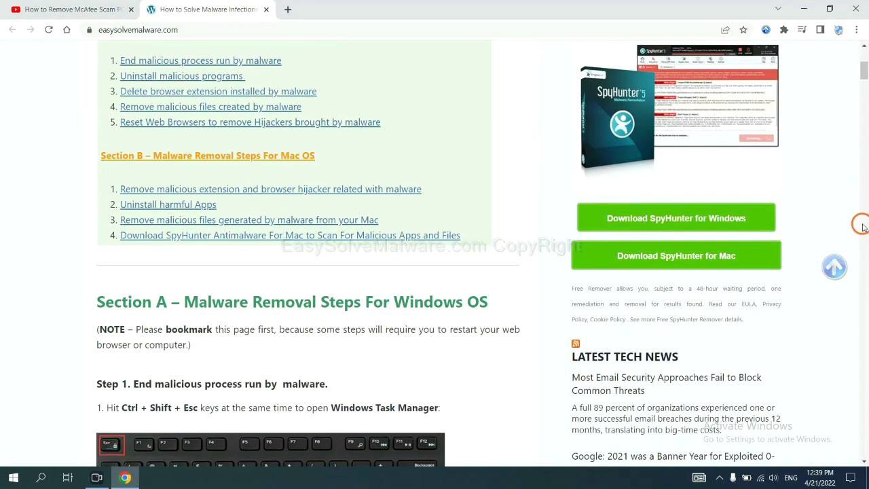
pyautogui.click(737, 214)
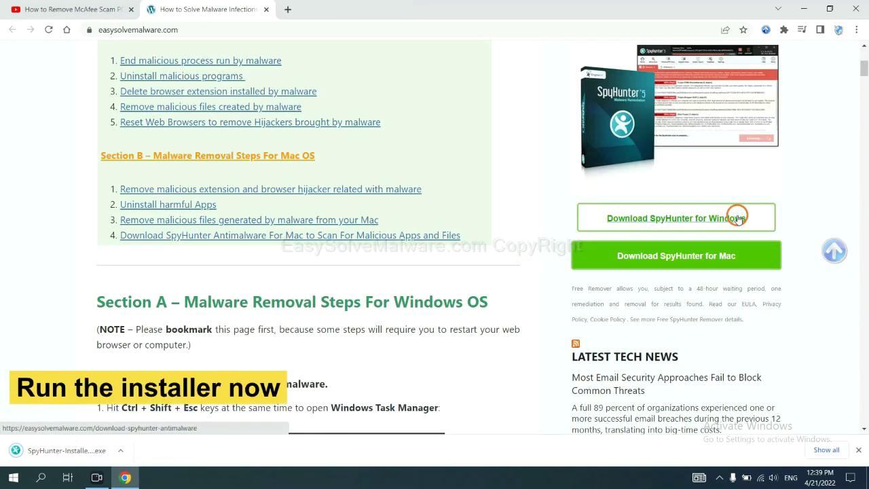
# Run the SpyHunter installer in English, accept the EULA, install, and finish setup
pyautogui.click(55, 452)
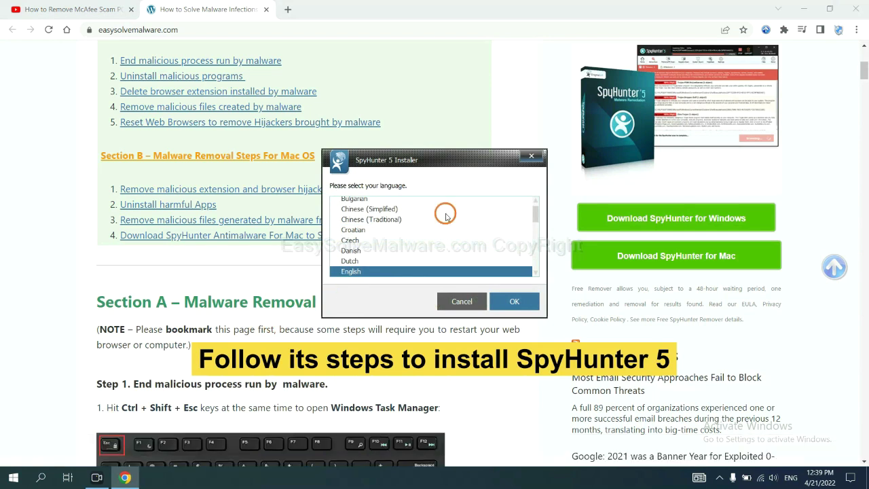
pyautogui.click(500, 301)
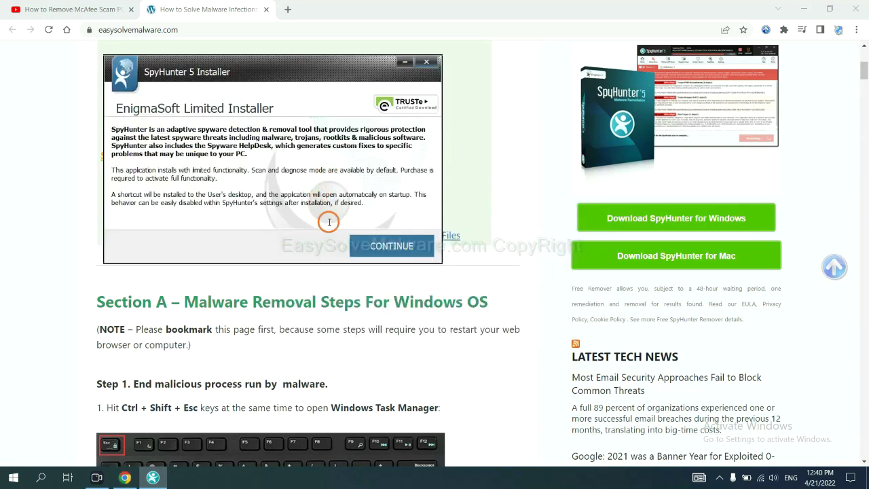
pyautogui.click(370, 248)
pyautogui.click(280, 217)
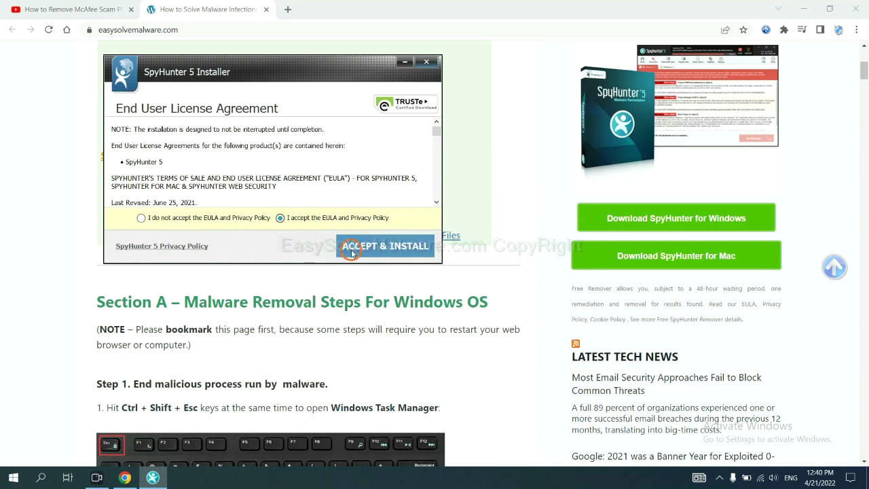
pyautogui.click(352, 251)
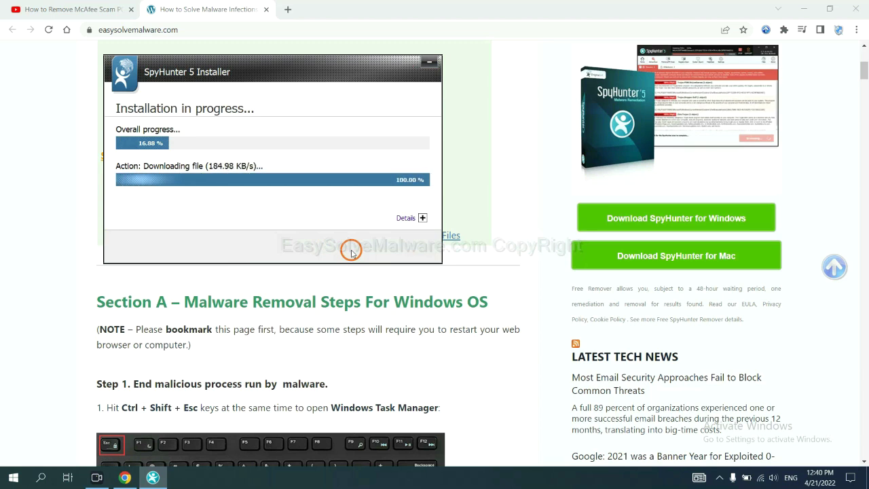
pyautogui.click(424, 306)
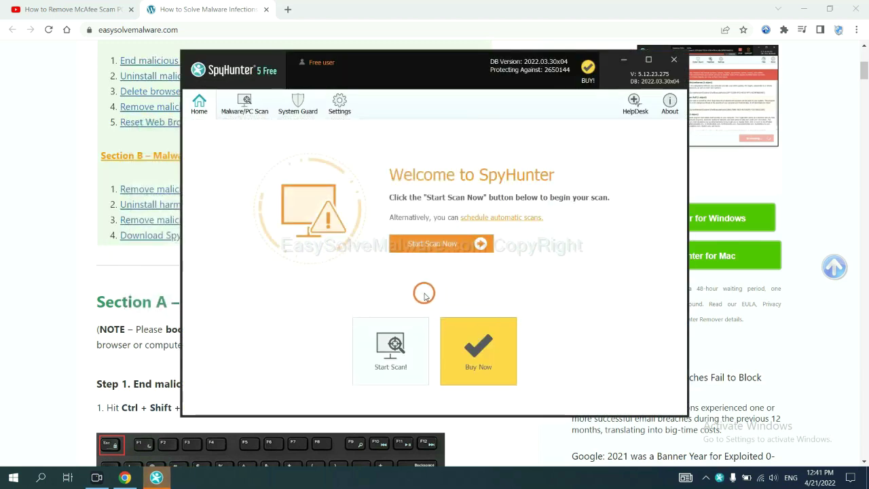
# Run a SpyHunter scan and proceed past the unknown remove360.bat object to registration
pyautogui.click(428, 248)
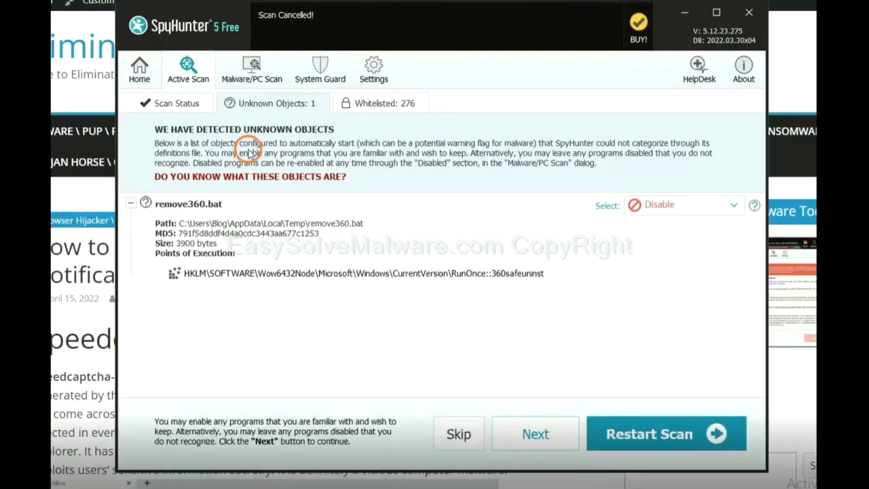
pyautogui.click(534, 438)
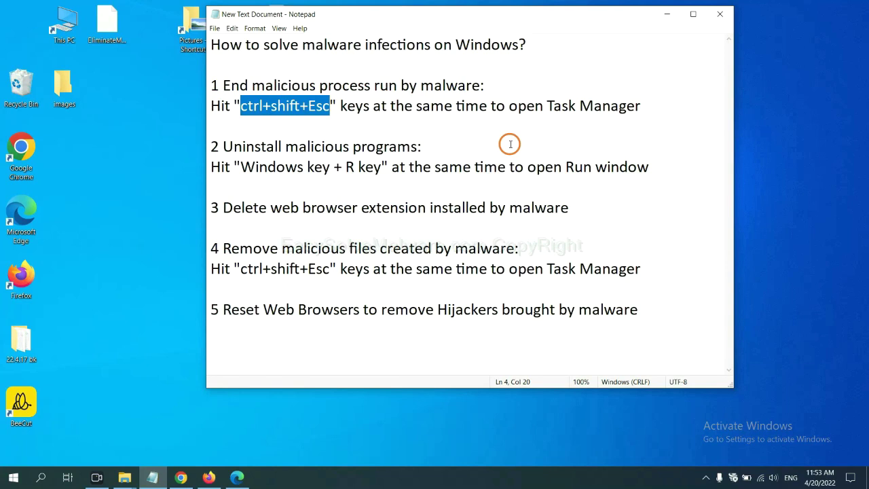
# Highlight the Ctrl+Shift+Esc note and open Task Manager with that shortcut
pyautogui.click(307, 106)
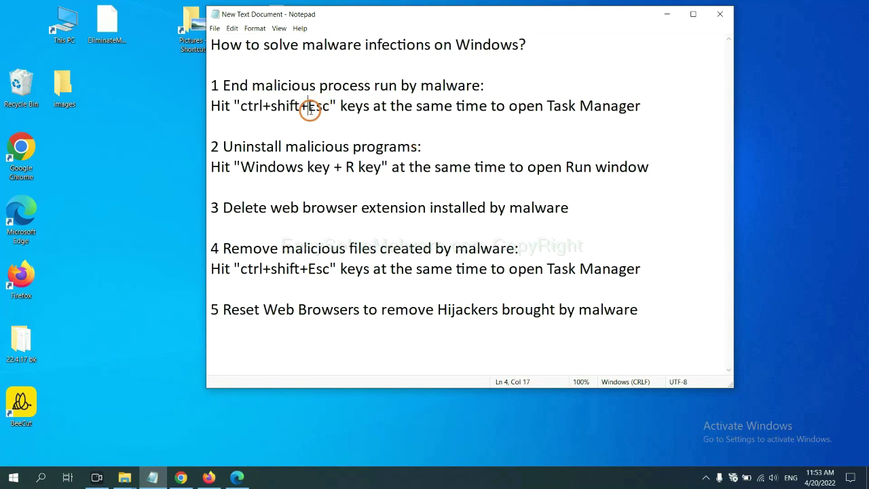
pyautogui.moveTo(330, 107); pyautogui.dragTo(242, 108)
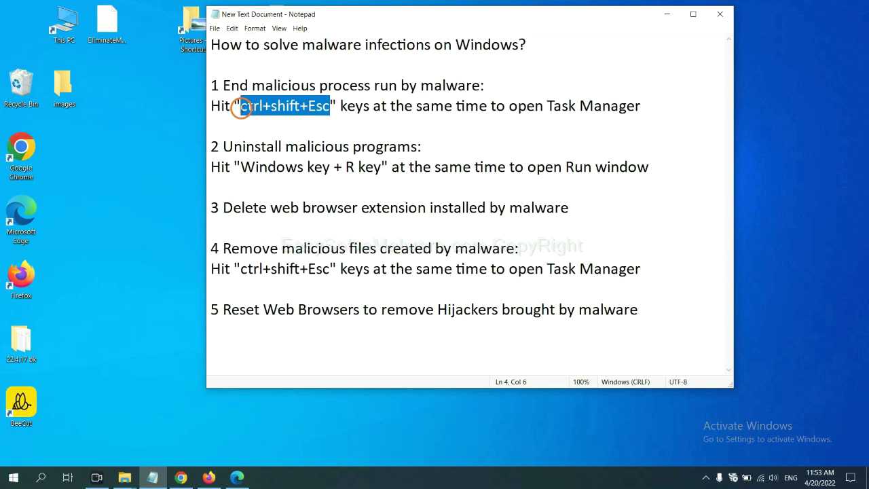
pyautogui.hotkey('ctrl', 'shift', 'Escape')
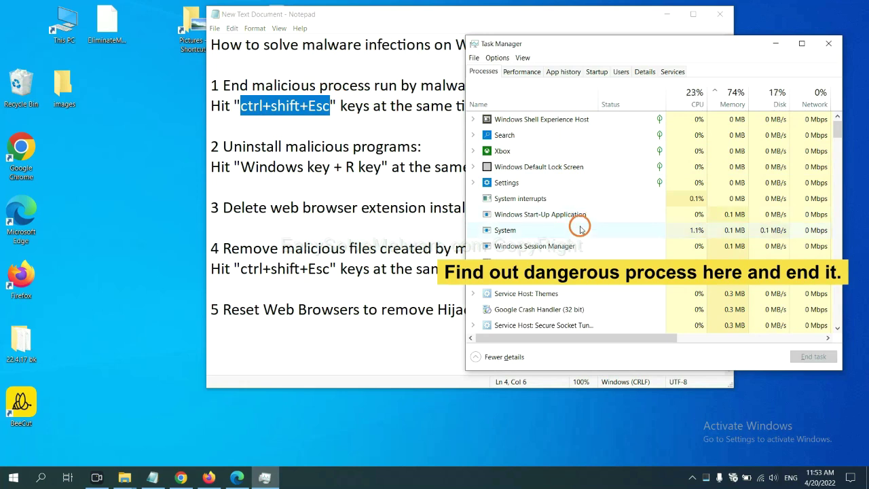
# Select the System and Usermode Font Driver Host processes, then close Task Manager
pyautogui.click(581, 230)
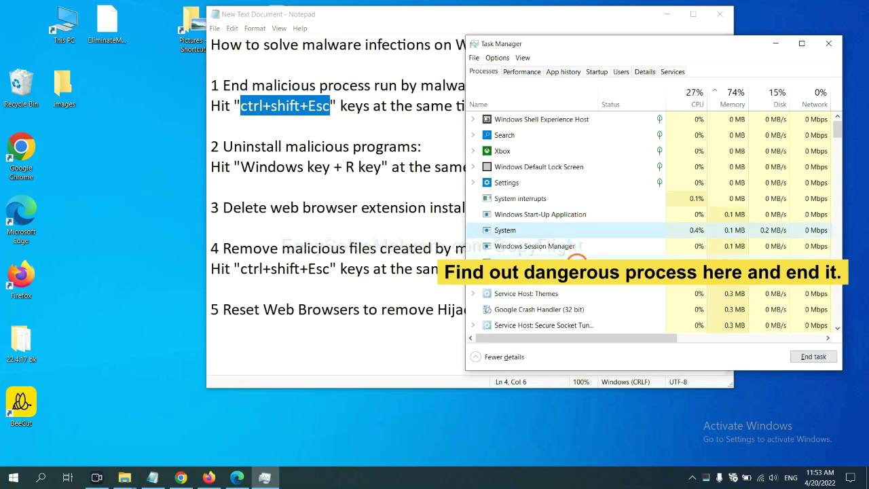
pyautogui.click(576, 261)
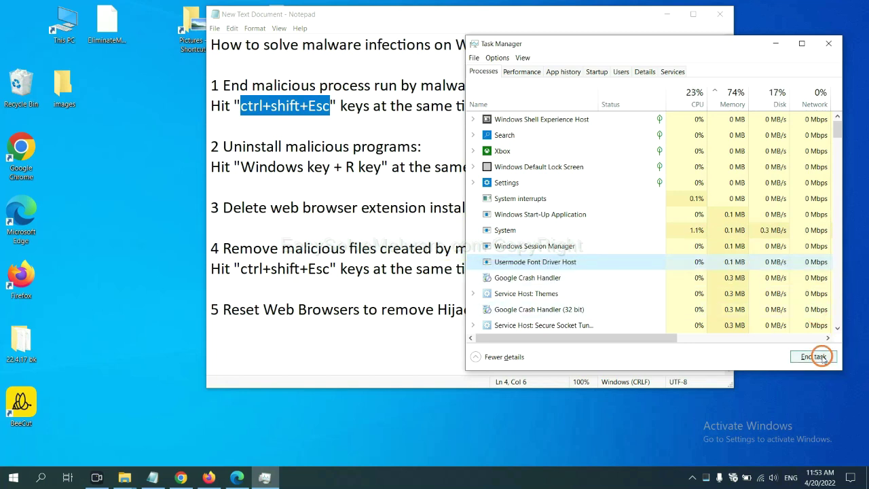
pyautogui.click(826, 45)
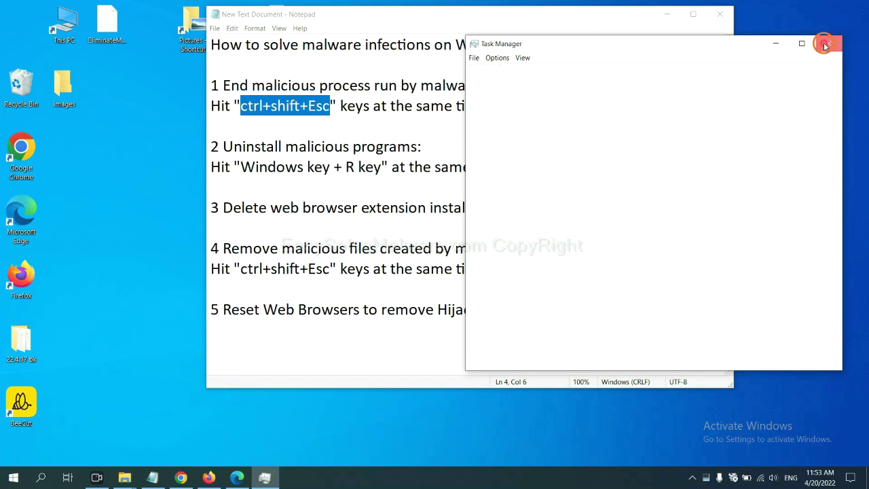
pyautogui.click(541, 156)
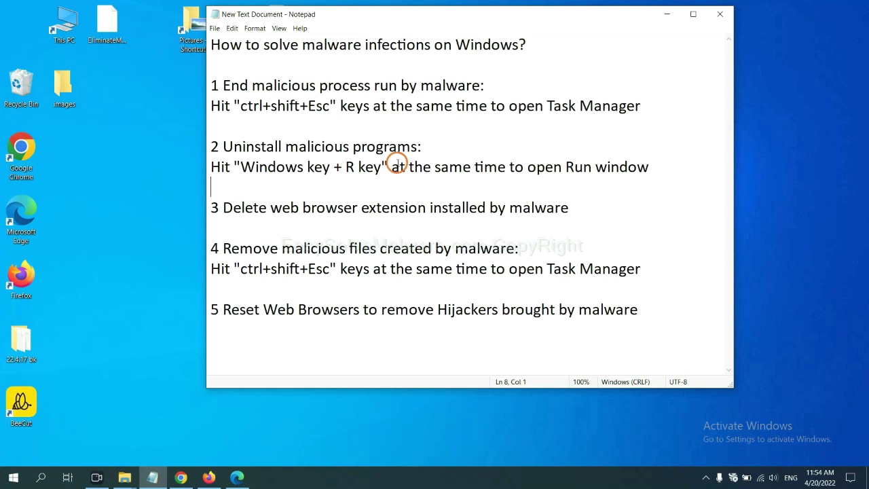
# Open the Run dialog with Win+R beside the notes and launch 'control panel'
pyautogui.moveTo(239, 169); pyautogui.dragTo(379, 175)
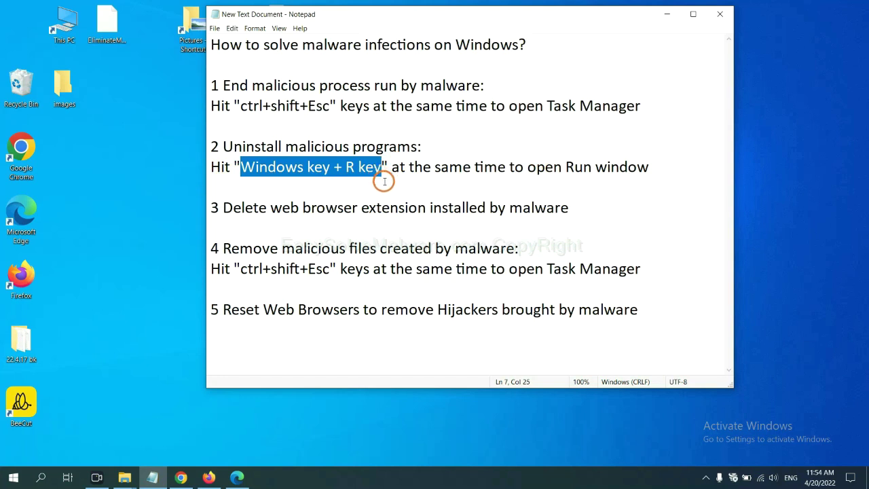
pyautogui.press('super+r')
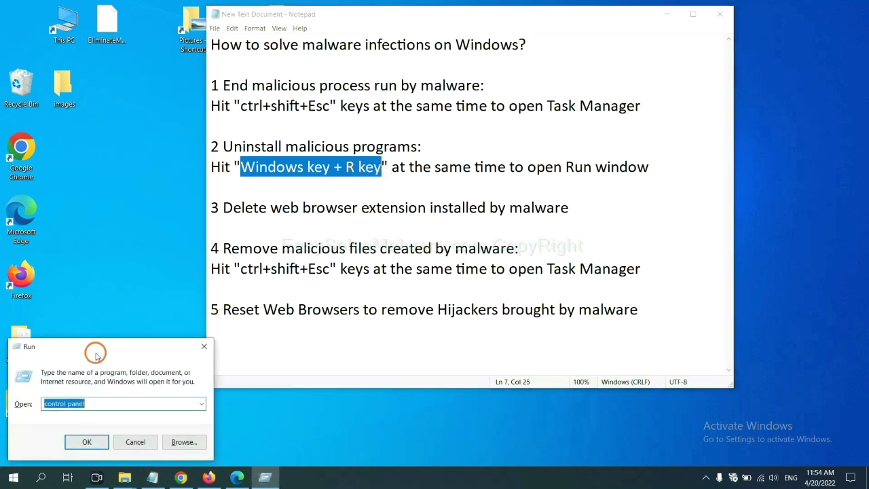
pyautogui.moveTo(131, 345); pyautogui.dragTo(689, 145)
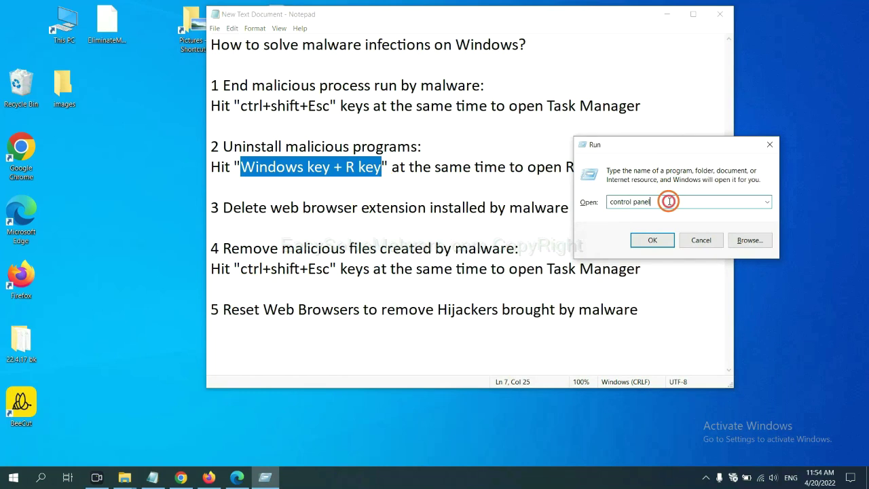
pyautogui.moveTo(669, 201); pyautogui.dragTo(593, 201)
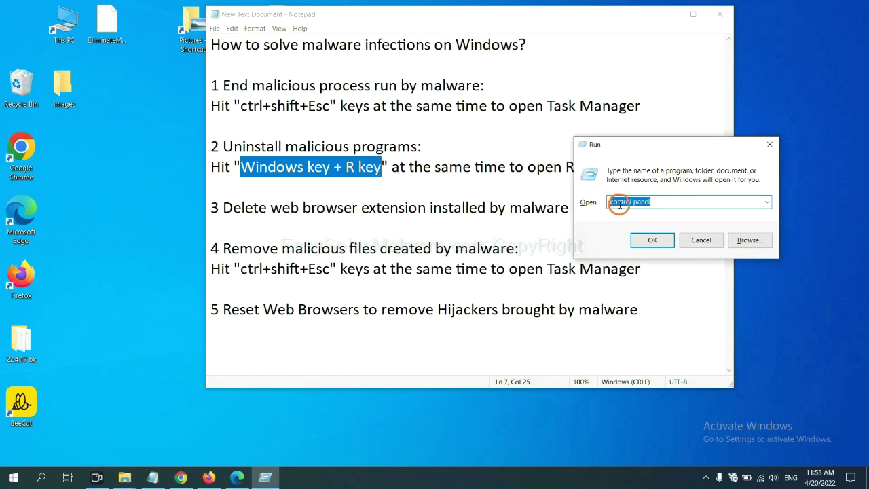
pyautogui.click(649, 241)
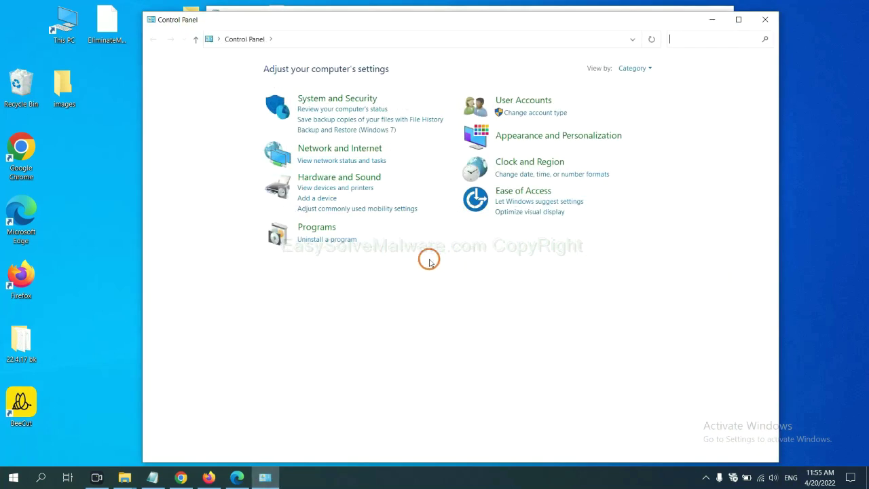
# Open Programs and Features, select Xiph.Org Open Codecs, then close the list
pyautogui.click(342, 241)
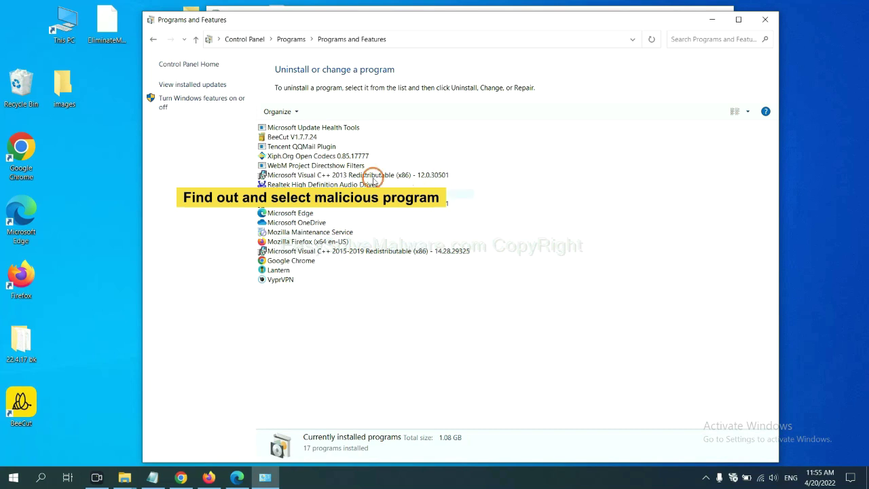
pyautogui.click(340, 156)
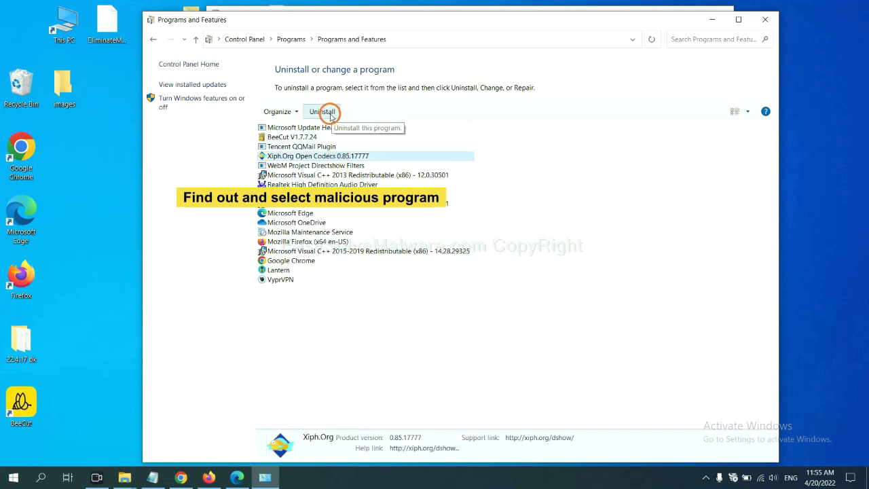
pyautogui.click(765, 20)
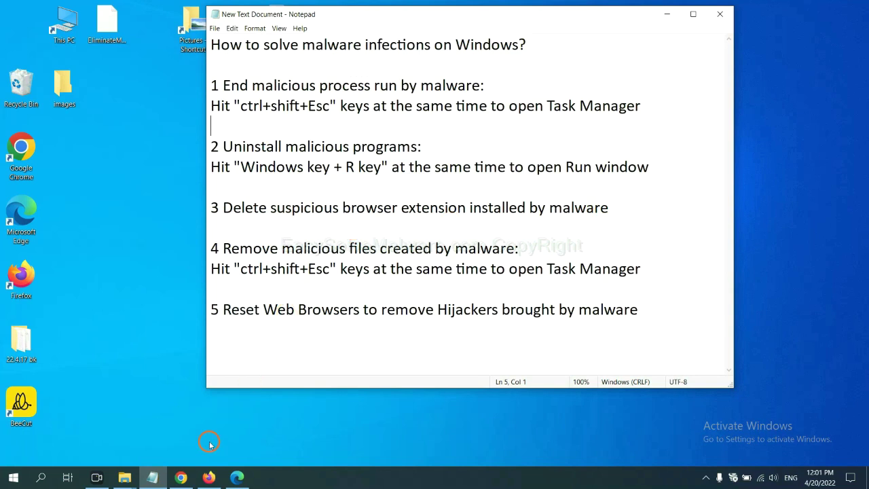
# Switch to Chrome and open its Extensions page from the ⋮ menu, showing Scroll To Top
pyautogui.click(182, 475)
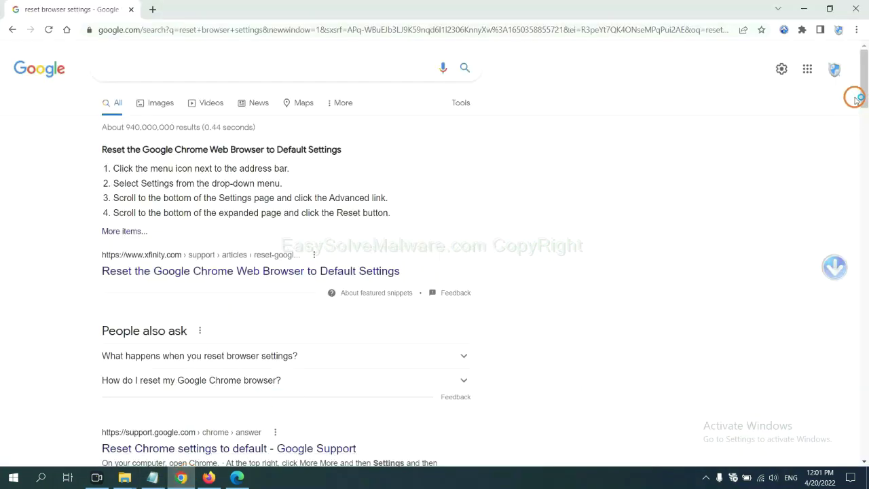
pyautogui.click(856, 30)
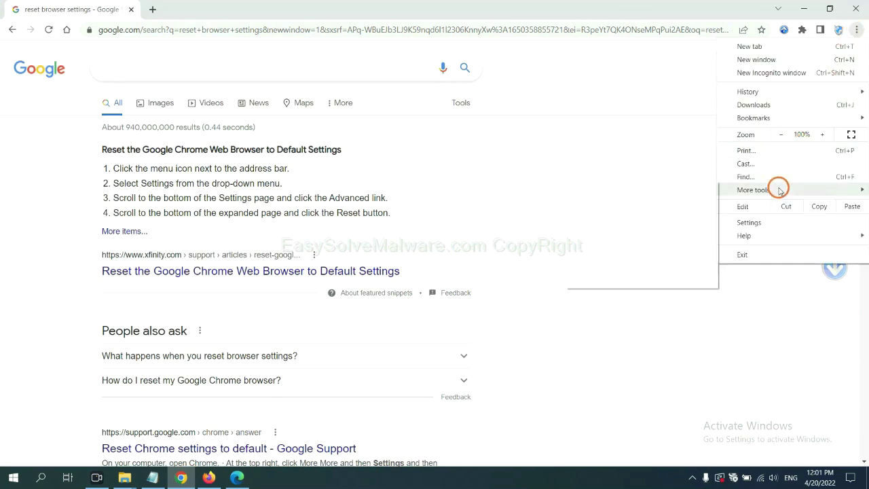
pyautogui.moveTo(753, 190)
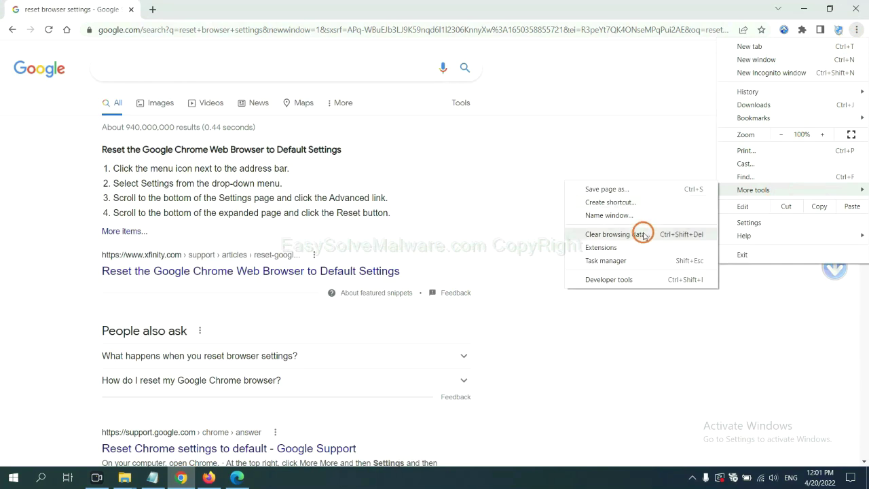
pyautogui.click(639, 247)
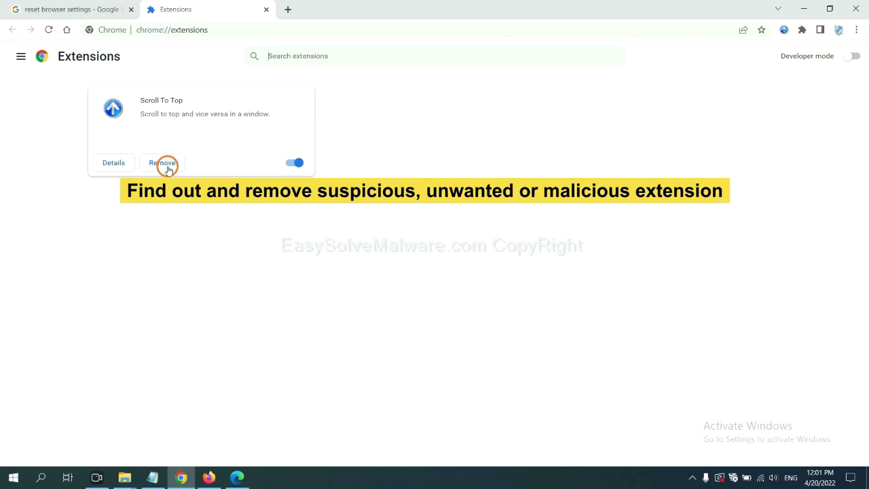
# Open Firefox's Add-ons manager and show the removal options for GIPHY for Firefox
pyautogui.click(207, 477)
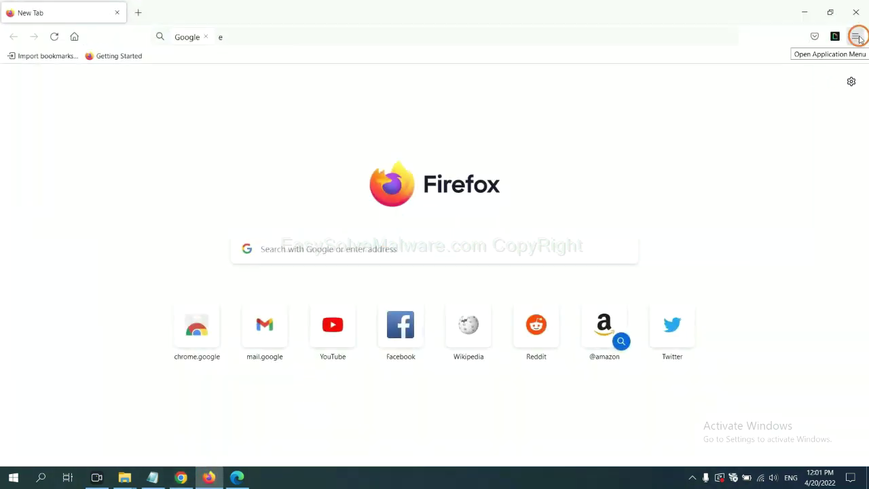
pyautogui.click(857, 38)
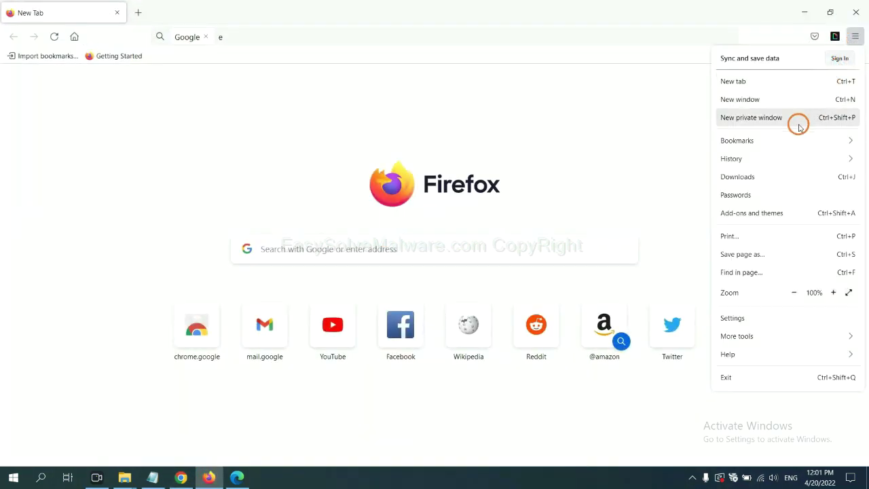
pyautogui.click(759, 214)
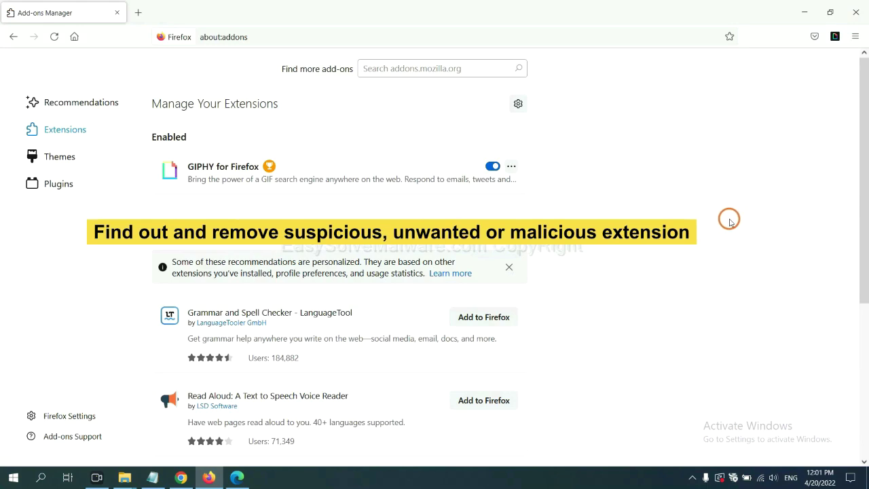
pyautogui.click(511, 166)
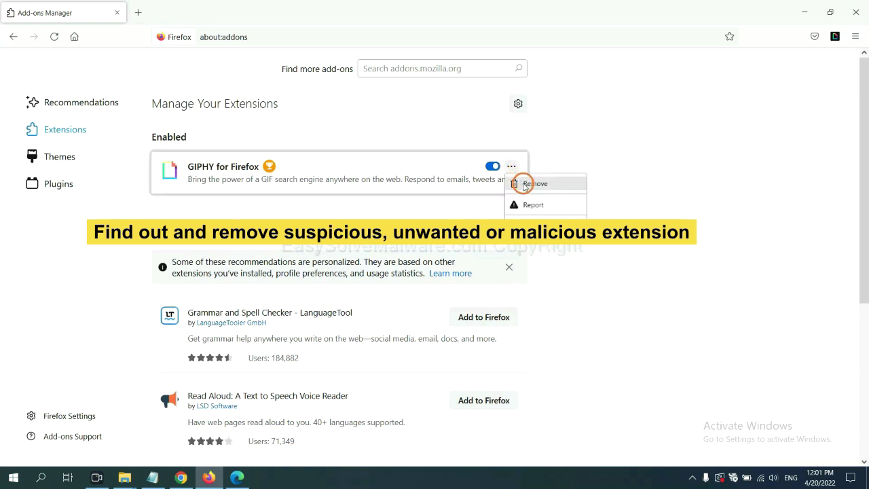
# Open Edge's Manage extensions page and remove ArcVpn Free Fast VPN Proxy
pyautogui.click(237, 479)
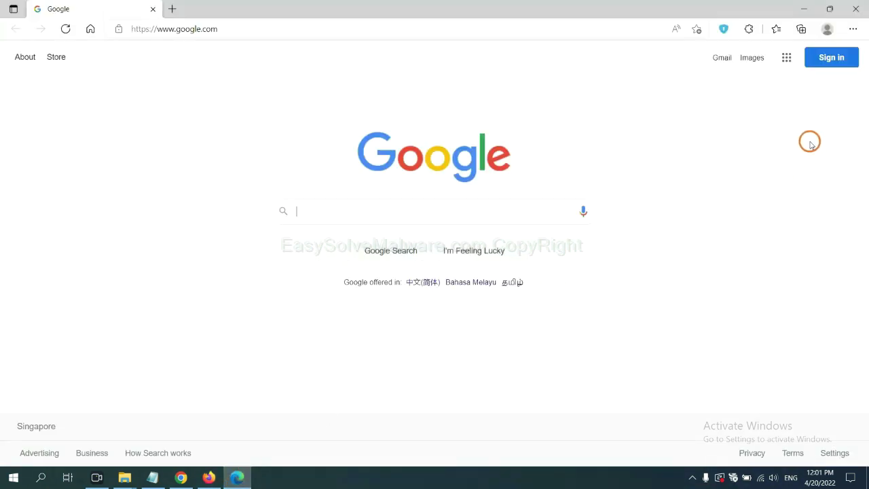
pyautogui.click(852, 30)
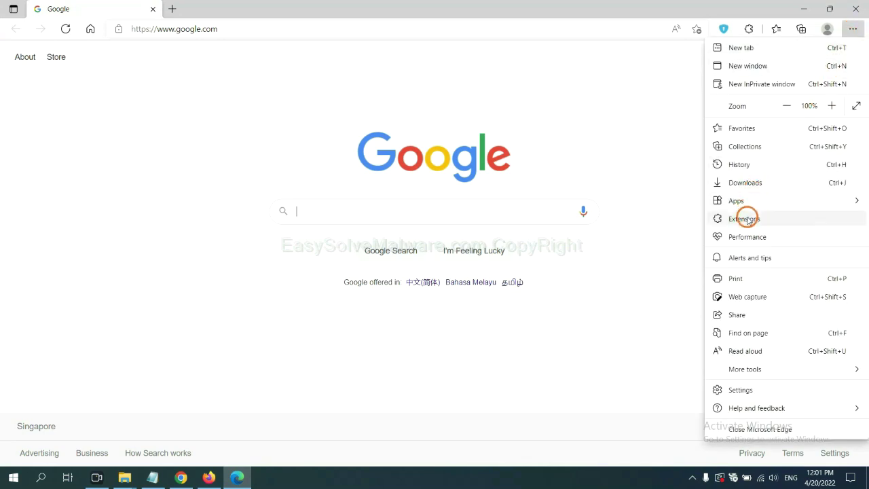
pyautogui.rightClick(747, 219)
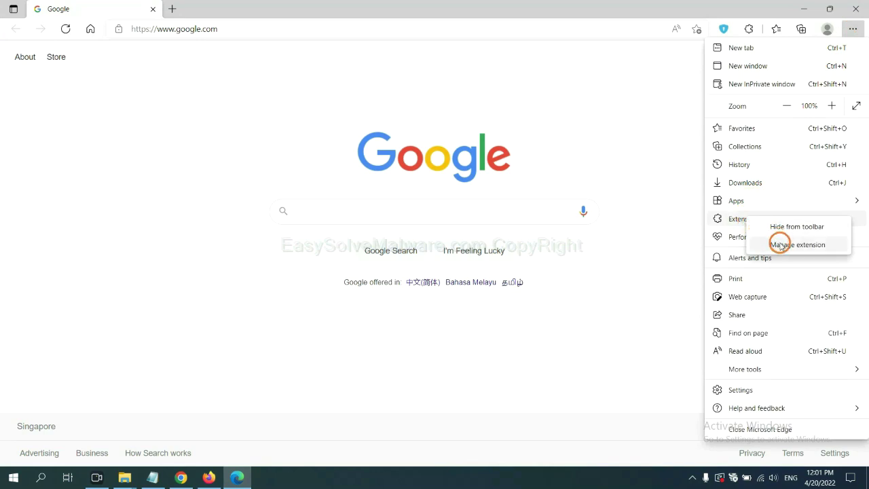
pyautogui.click(780, 244)
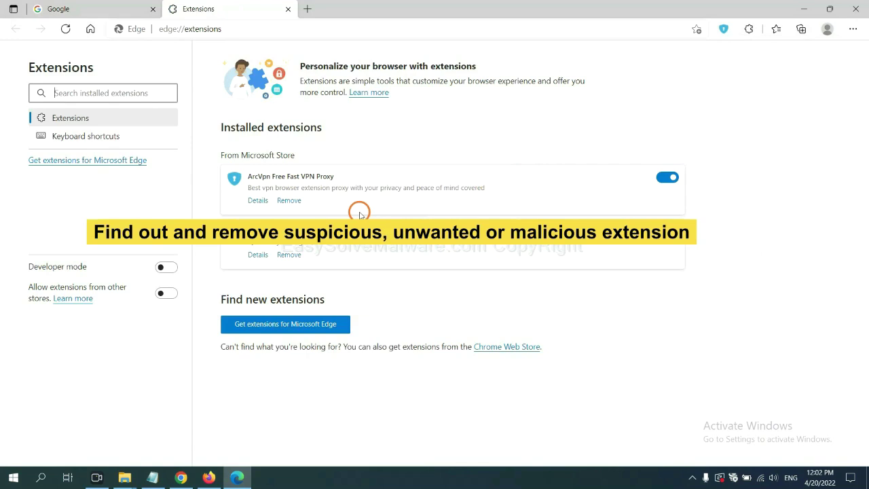
pyautogui.click(297, 202)
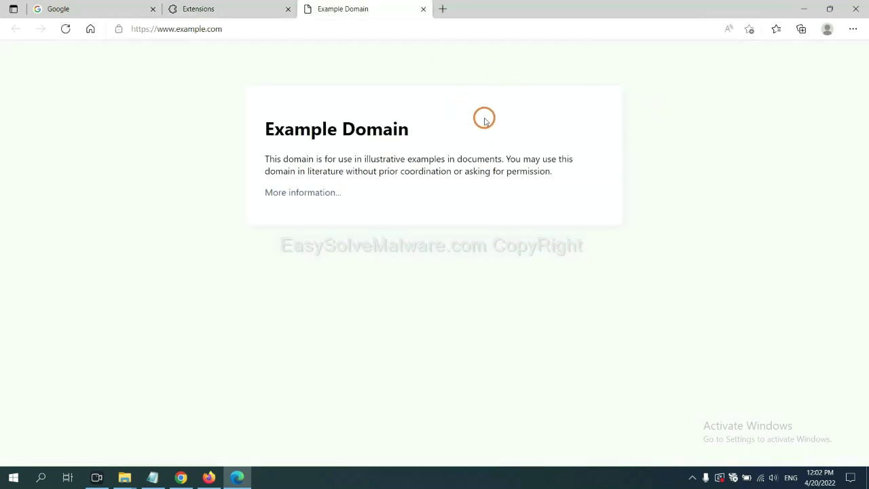
# Return to the desktop and highlight step 4's Run window instruction in the Notepad notes
pyautogui.click(865, 483)
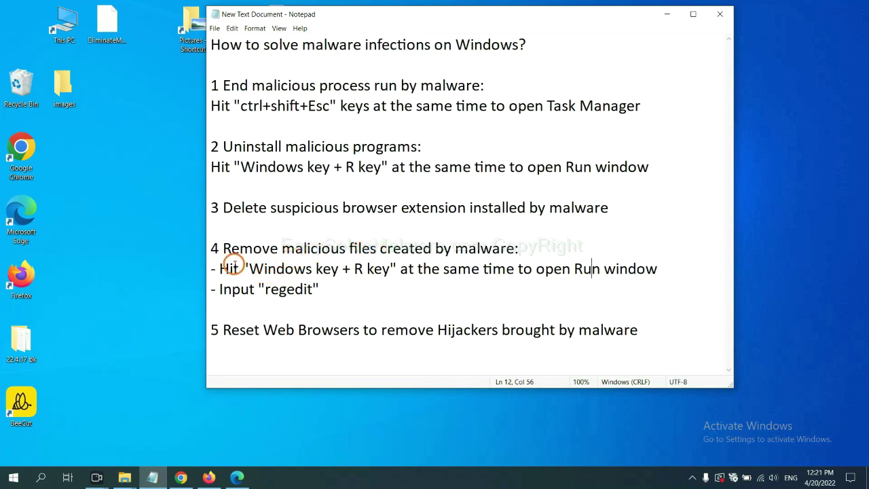
pyautogui.moveTo(221, 268); pyautogui.dragTo(499, 279)
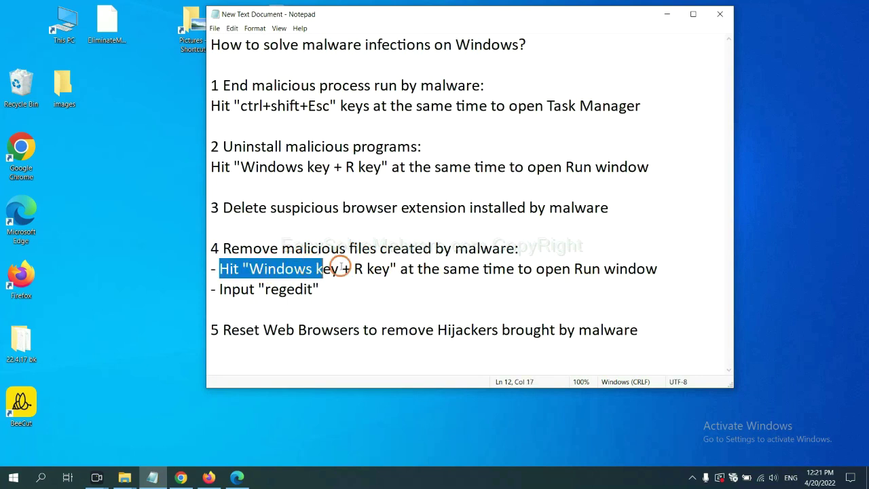
pyautogui.click(500, 278)
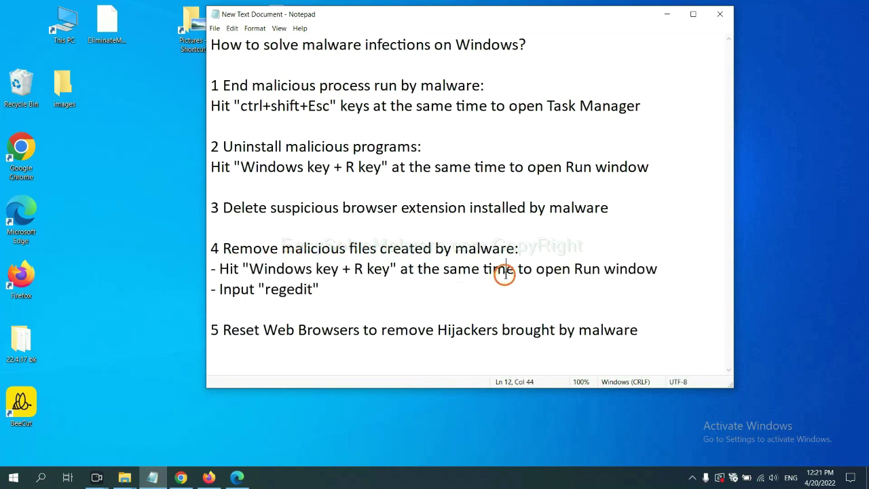
# Launch Registry Editor by running 'regedit' from the Run dialog
pyautogui.press('super+r')
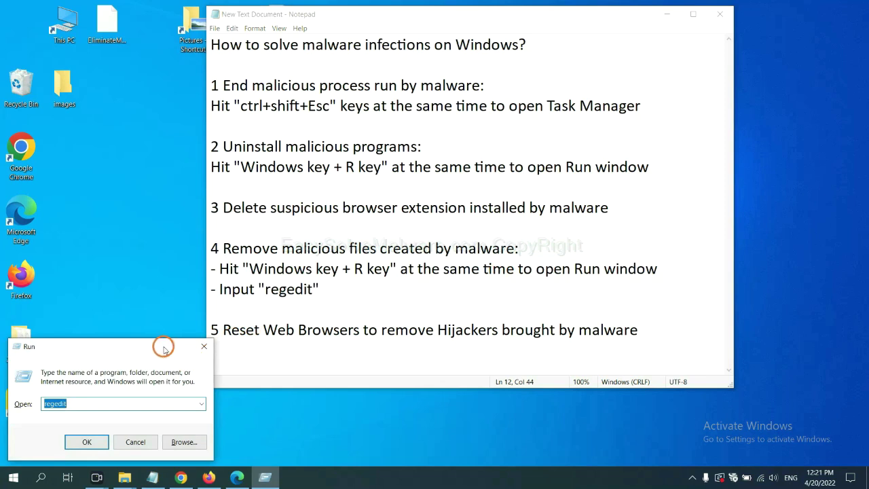
pyautogui.moveTo(163, 346); pyautogui.dragTo(693, 179)
pyautogui.click(615, 237)
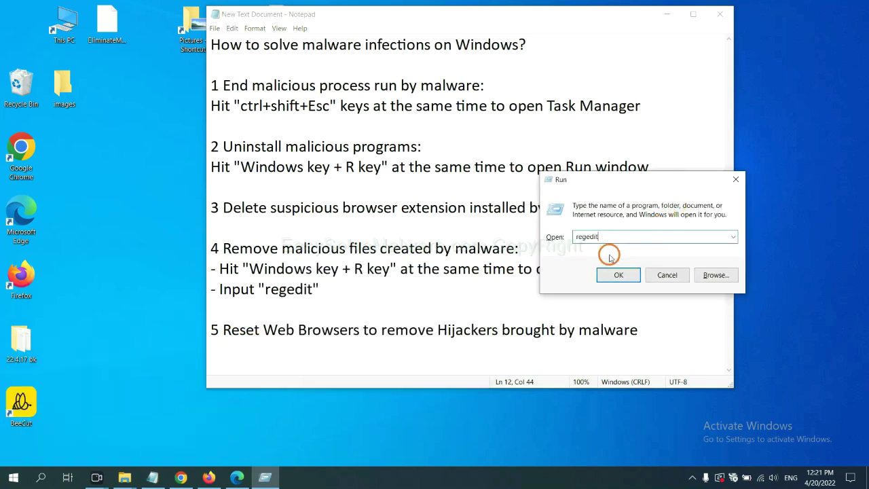
pyautogui.click(619, 275)
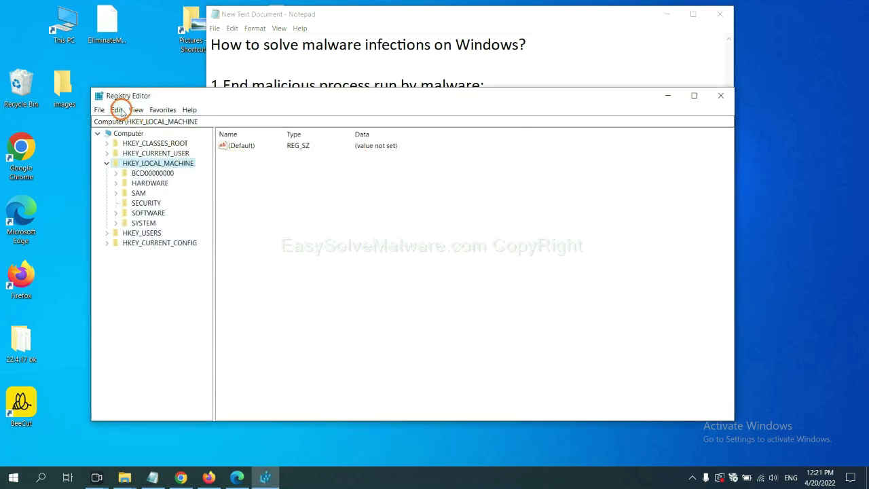
# Search the registry for 'beecut', finding BeeCut.exe under FEATURE_BROWSER_EMULATION
pyautogui.click(120, 111)
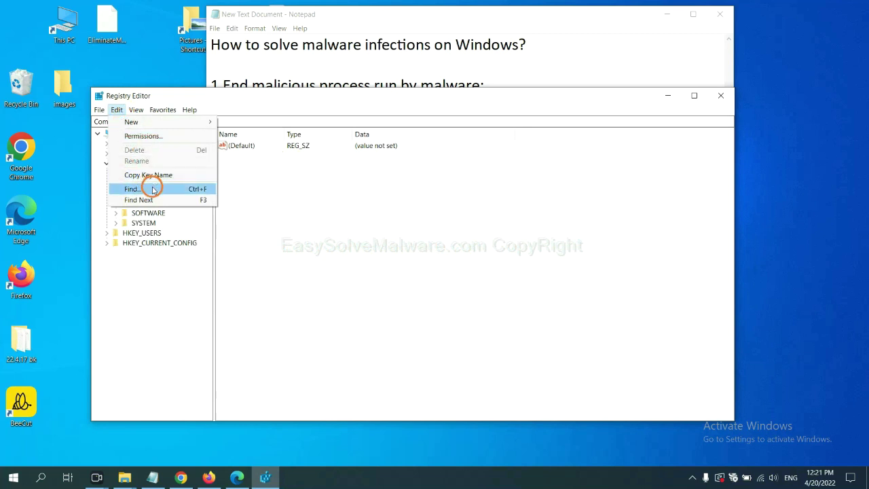
pyautogui.click(152, 189)
pyautogui.moveTo(239, 144); pyautogui.dragTo(345, 168)
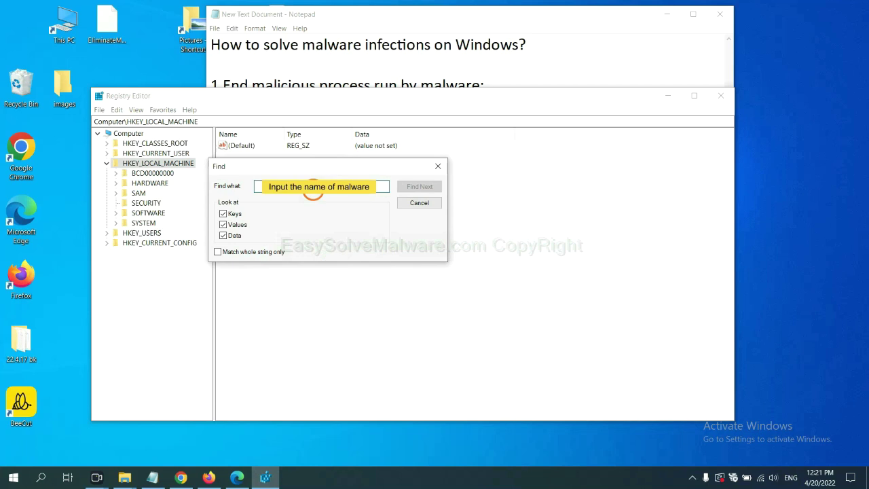
pyautogui.write('be')
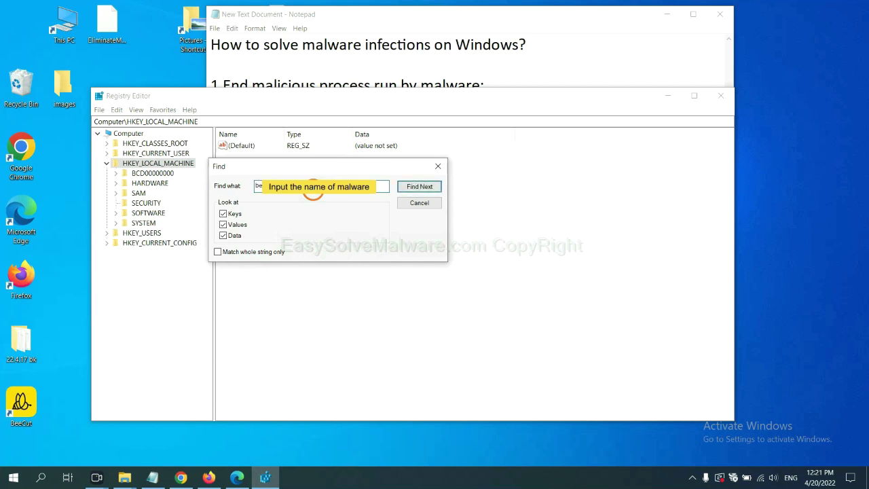
pyautogui.write('ecut')
pyautogui.click(419, 187)
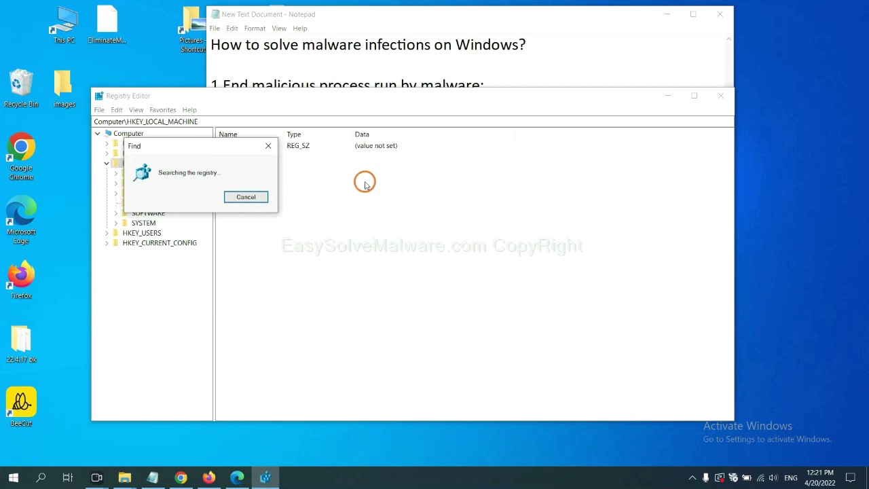
pyautogui.moveTo(214, 141); pyautogui.dragTo(344, 141)
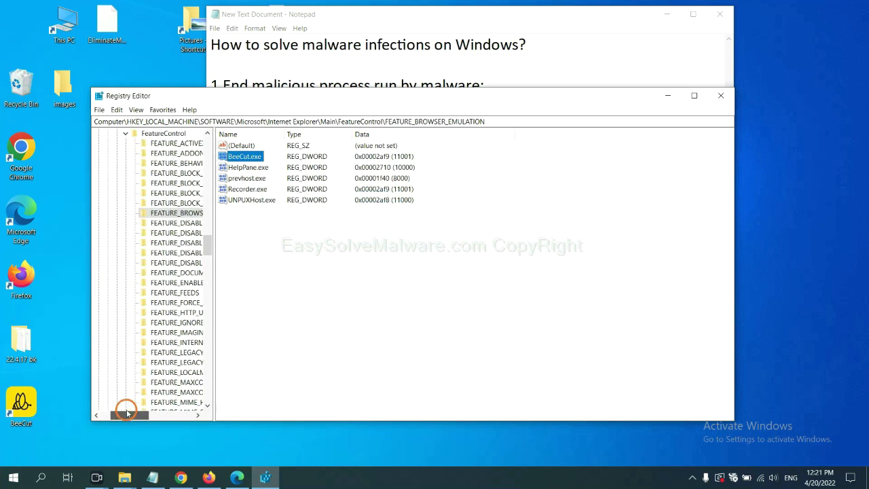
pyautogui.moveTo(146, 416)
pyautogui.mouseDown()
pyautogui.moveTo(137, 413)
pyautogui.moveTo(147, 414)
pyautogui.mouseUp()
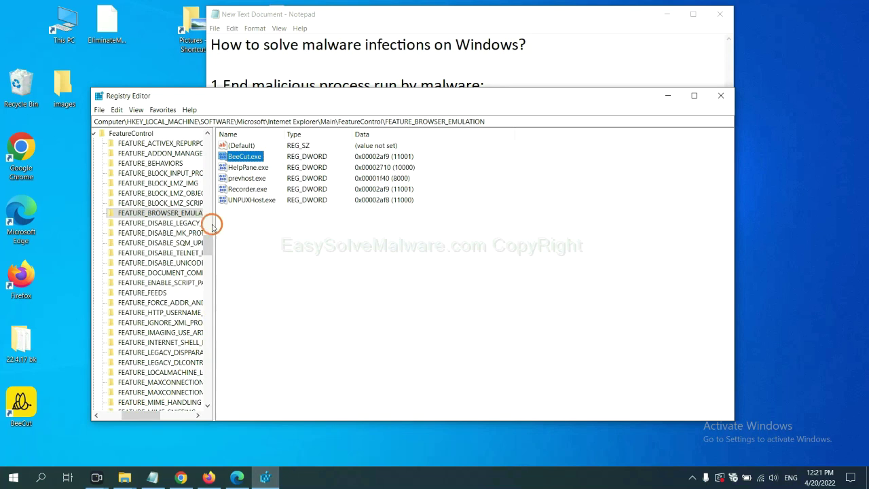
pyautogui.rightClick(177, 213)
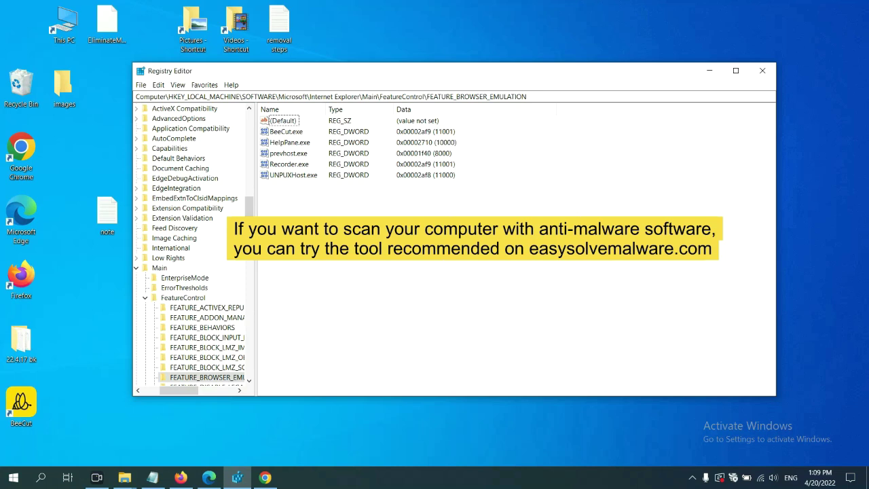
# Bring the easysolvemalware.com malware guide forward in Chrome and scroll through it
pyautogui.click(268, 478)
pyautogui.scroll(-1, 629, 307)
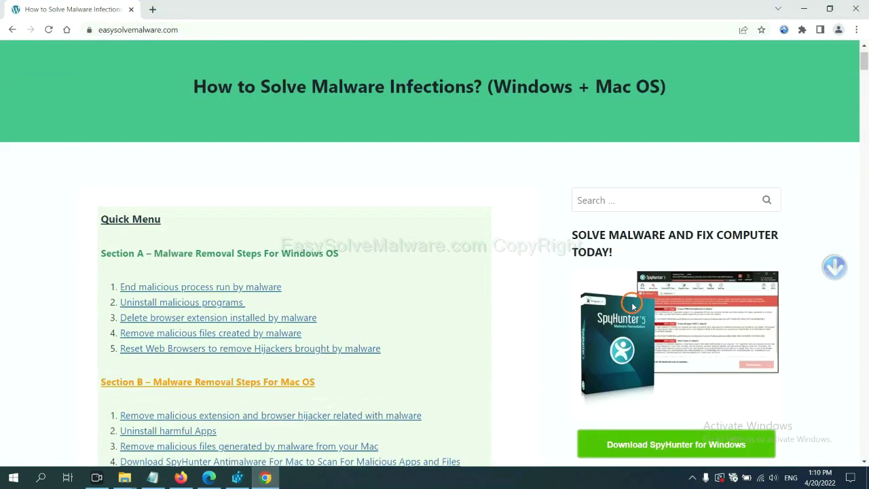
pyautogui.scroll(1, 625, 309)
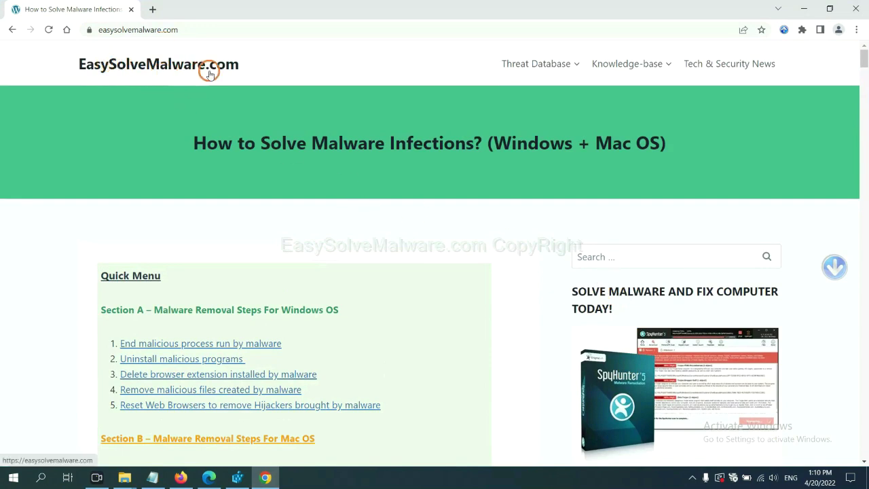
pyautogui.scroll(-2, 713, 312)
pyautogui.scroll(-1, 696, 289)
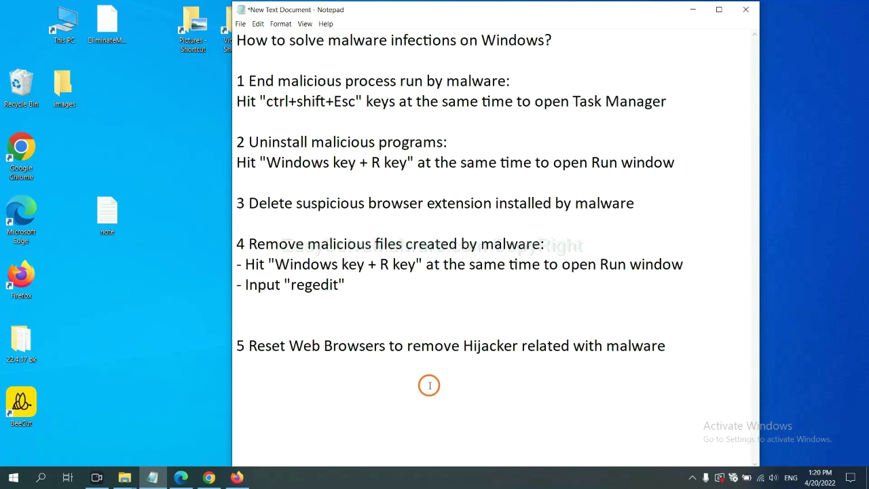
# Search Chrome settings for 'reset' and choose 'Restore settings to their original defaults'
pyautogui.click(207, 478)
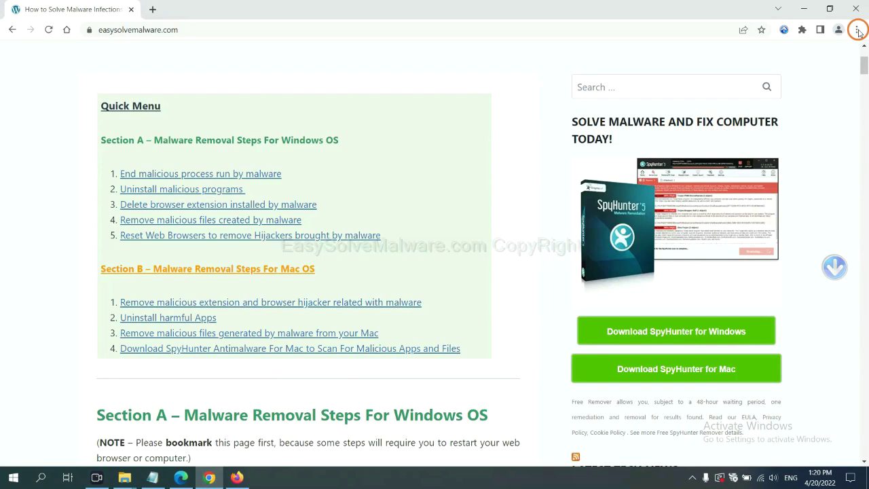
pyautogui.click(857, 30)
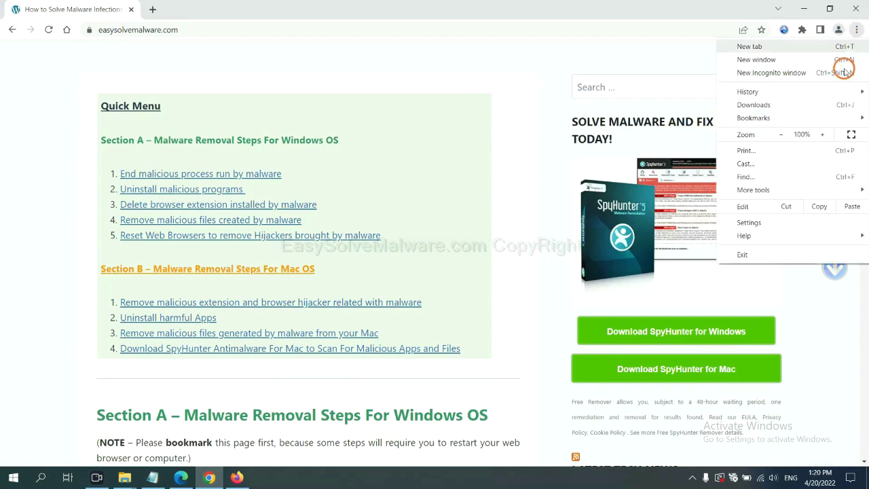
pyautogui.click(760, 222)
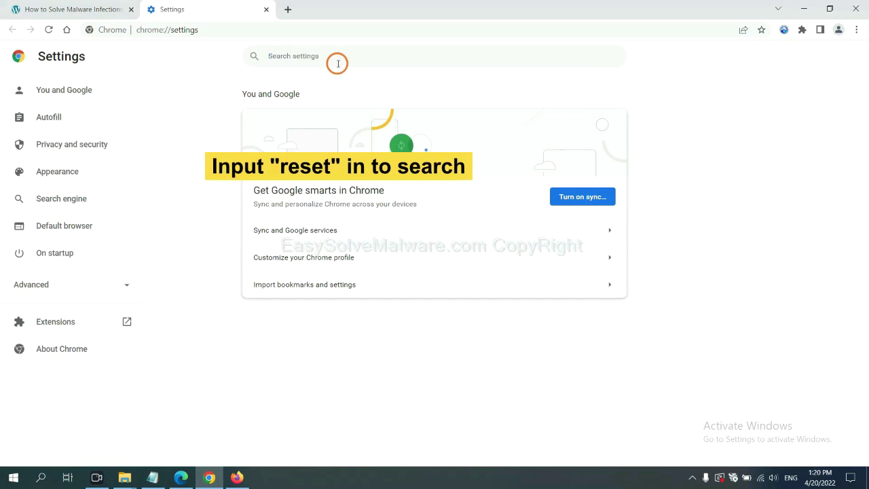
pyautogui.write('reset')
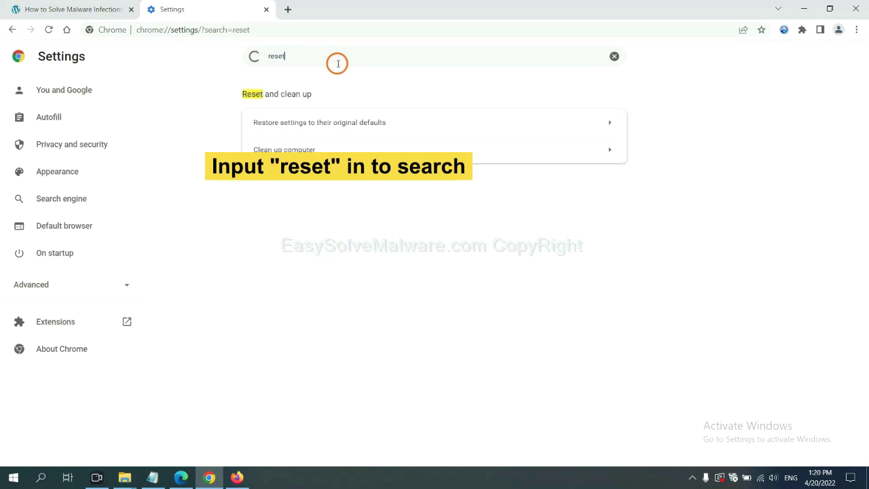
pyautogui.click(373, 123)
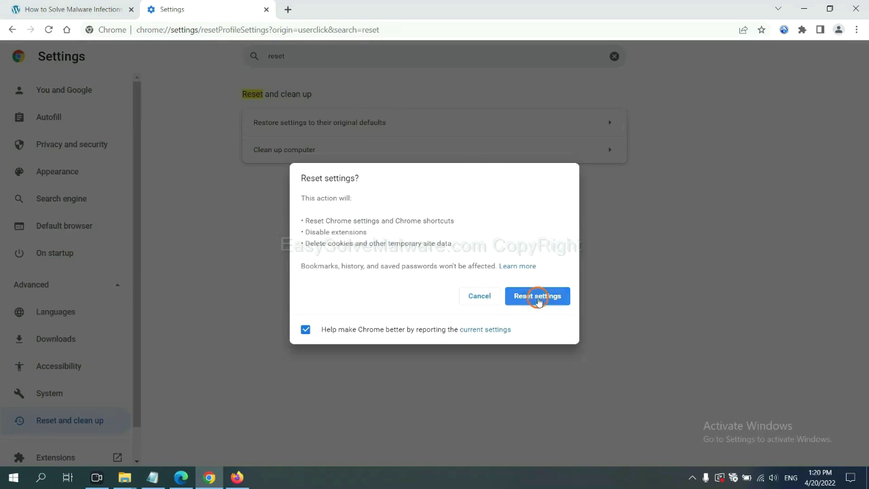
# Start Refresh Firefox from Troubleshooting Information, then switch to Microsoft Edge
pyautogui.click(239, 473)
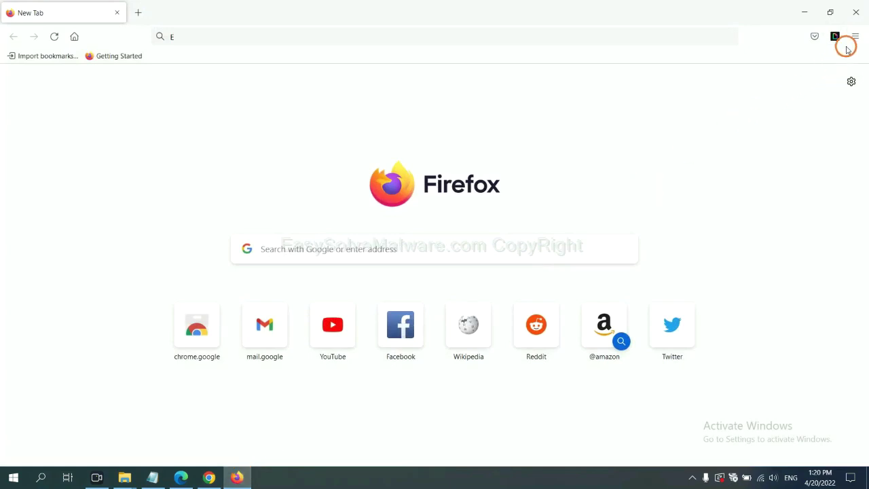
pyautogui.click(856, 38)
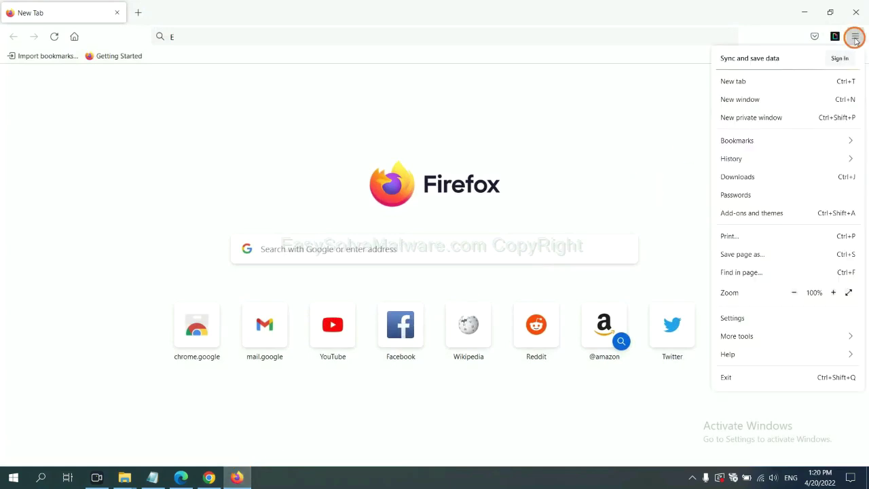
pyautogui.click(747, 352)
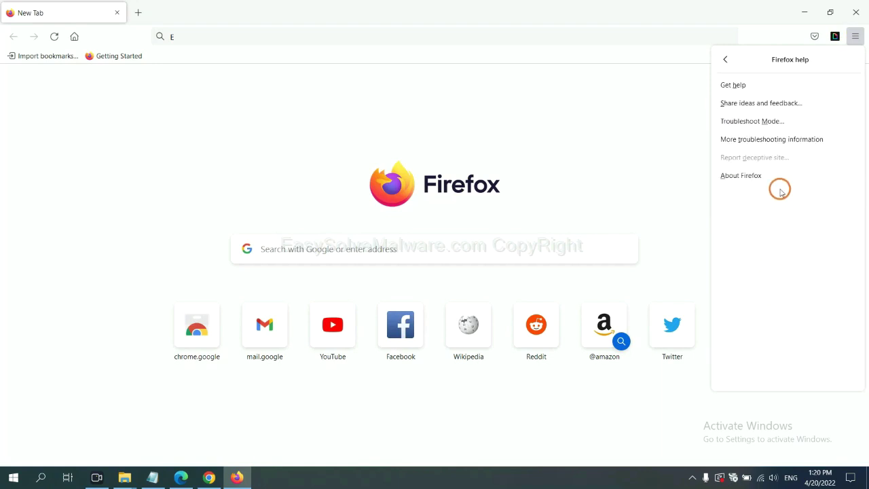
pyautogui.click(762, 141)
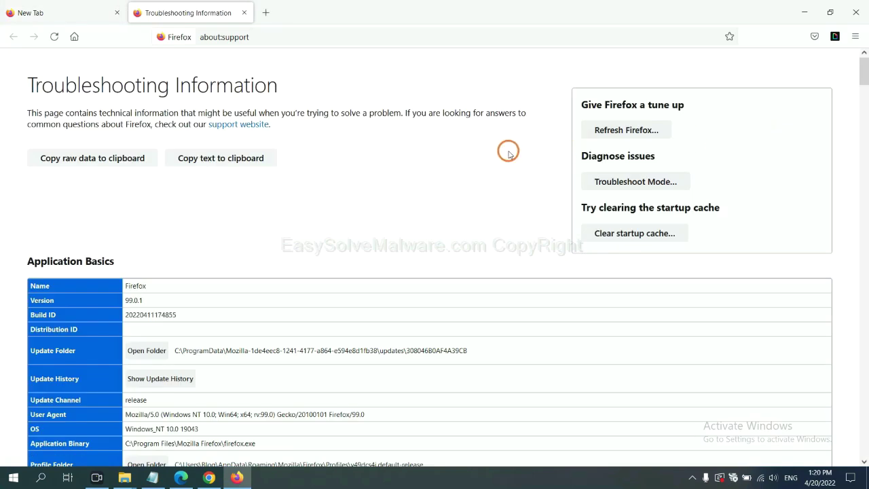
pyautogui.click(610, 134)
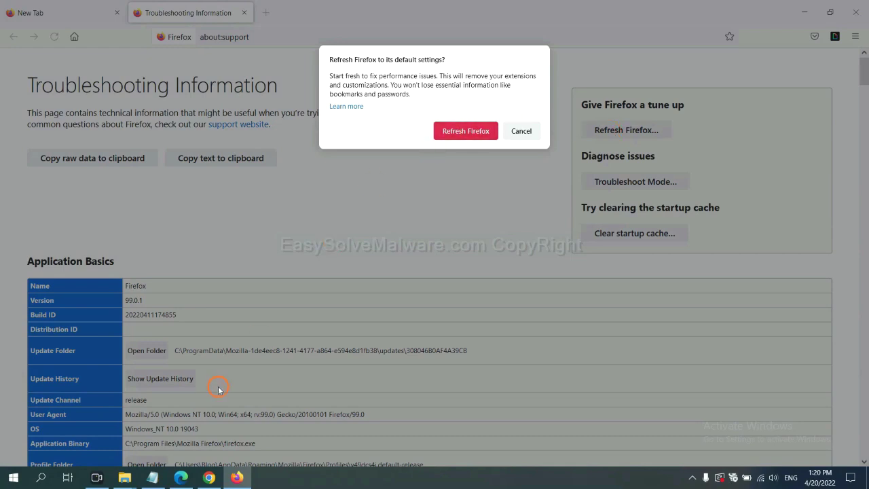
pyautogui.click(180, 478)
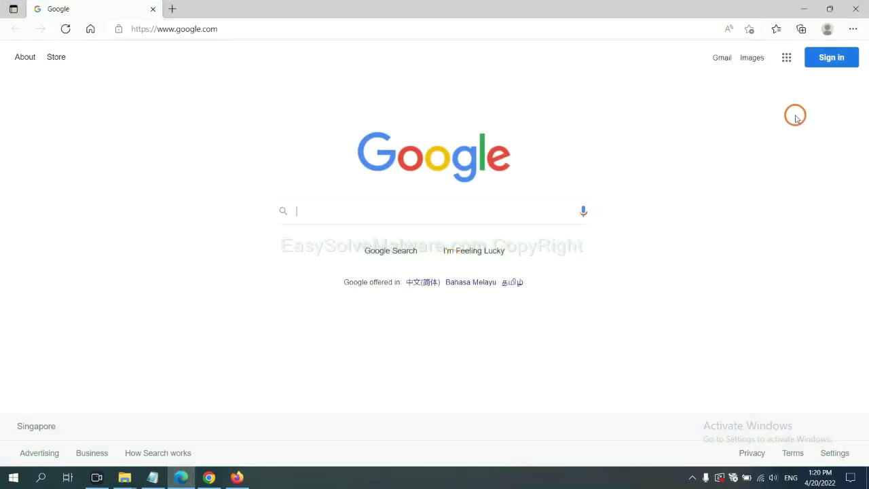
# Search Edge settings for 'reset' and choose 'Restore settings to their default values'
pyautogui.click(852, 28)
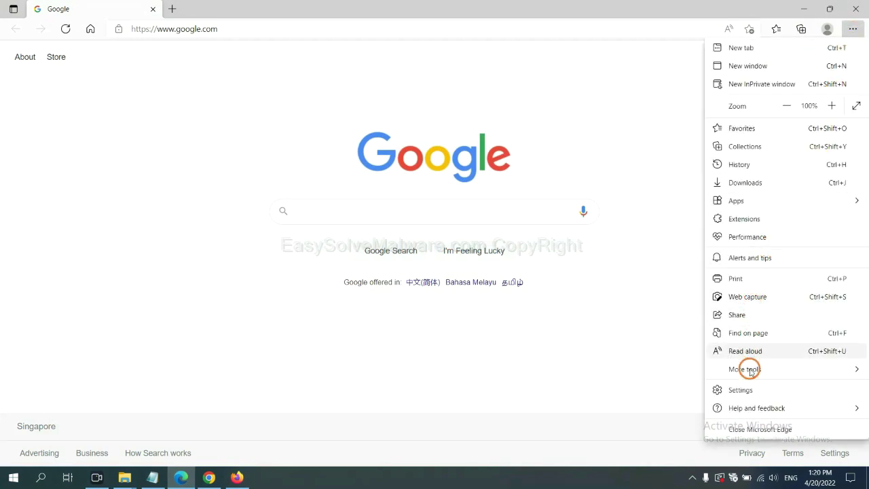
pyautogui.click(749, 391)
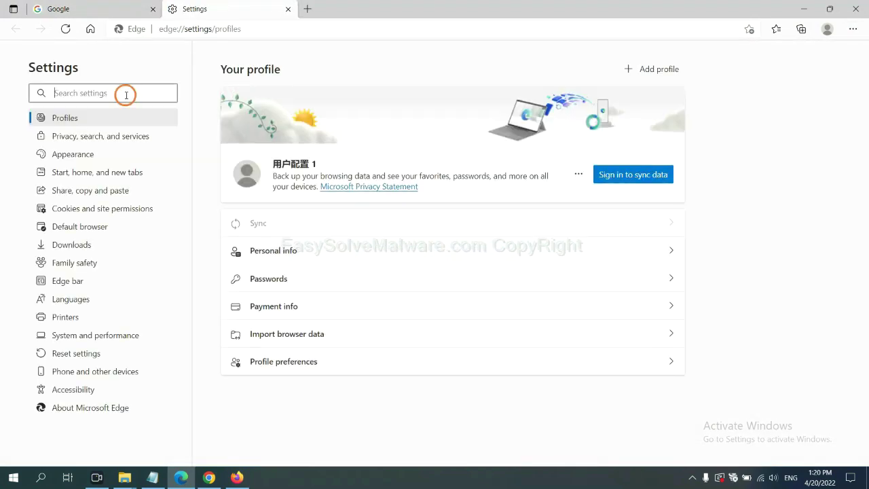
pyautogui.write('re')
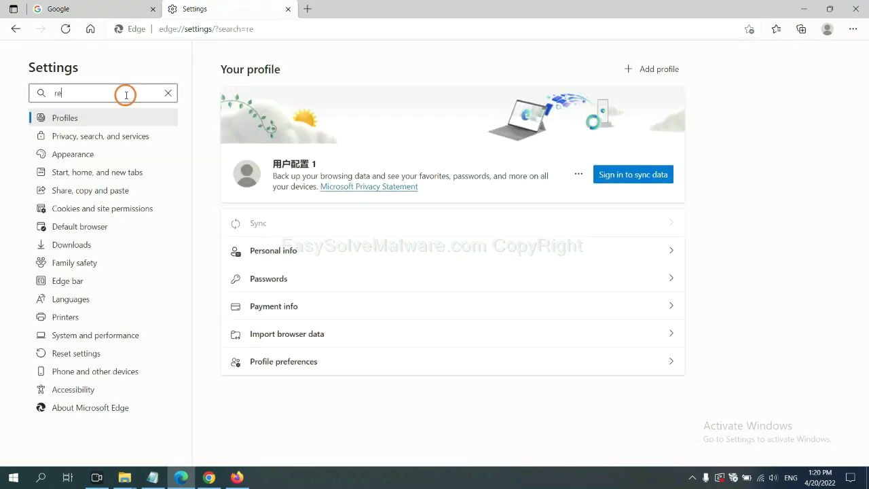
pyautogui.write('set')
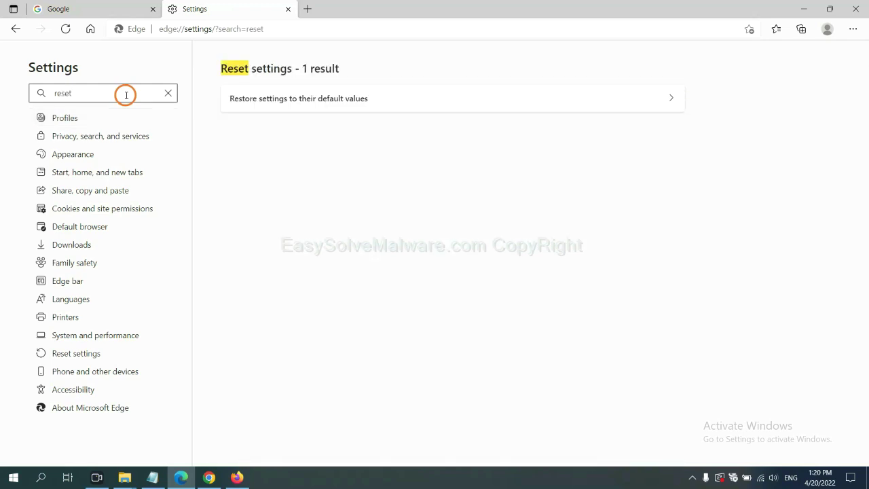
pyautogui.click(307, 99)
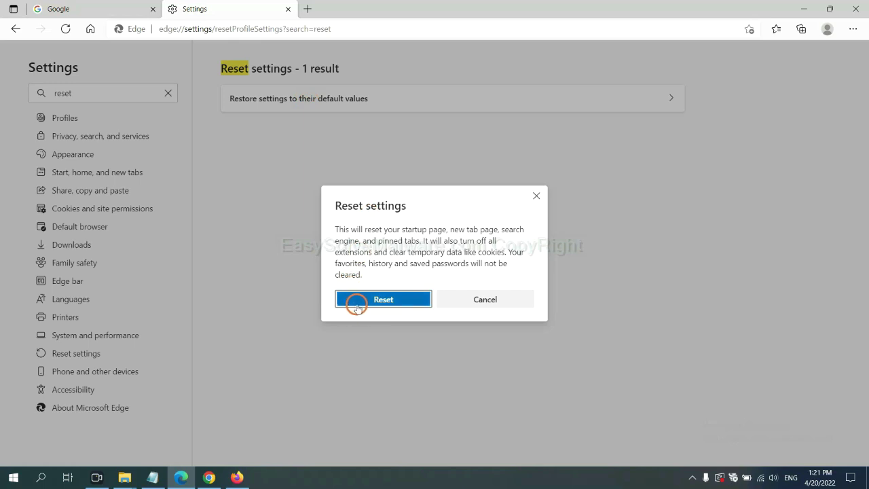